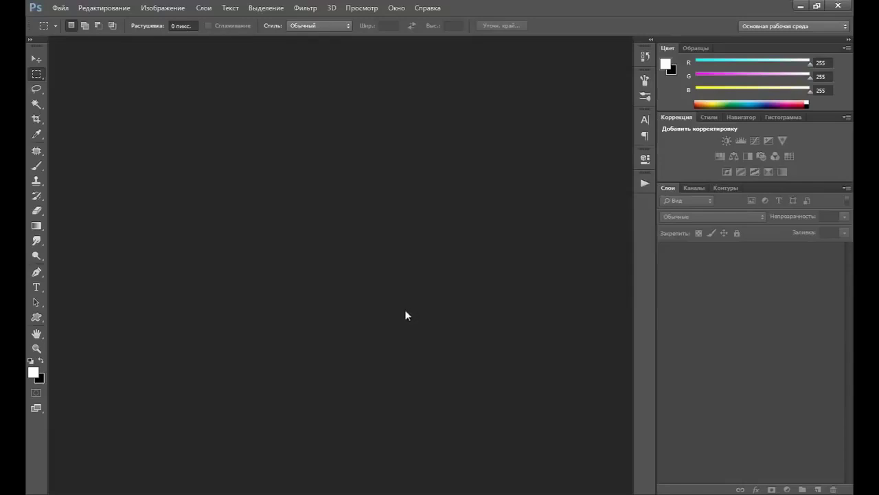
- Open 1.jpg from the droplet folder and dock it to fill the workspace
click(60, 8)
click(69, 29)
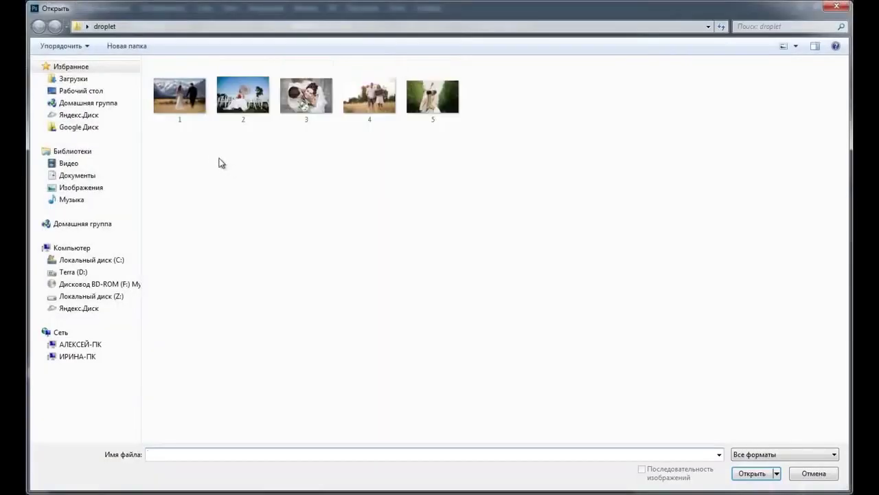
click(180, 99)
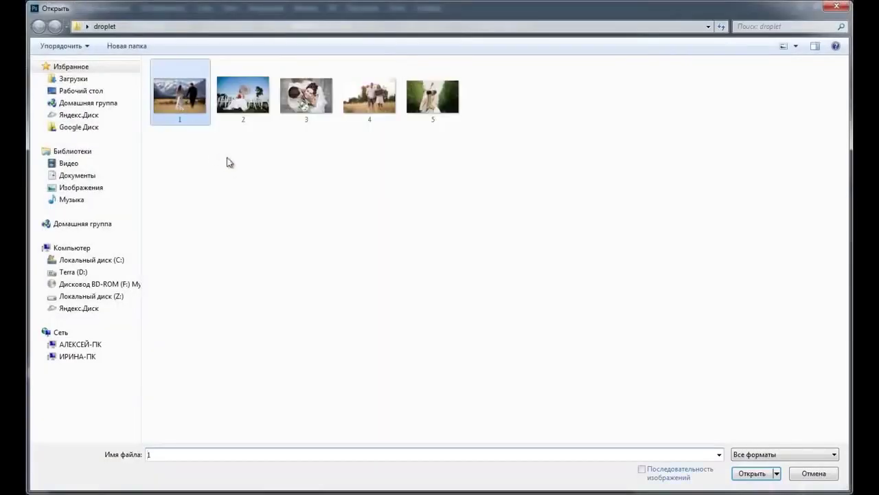
click(742, 473)
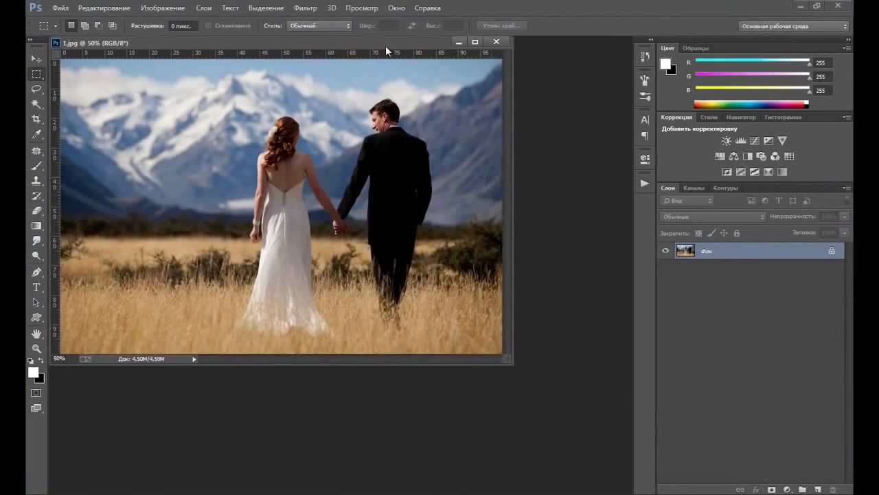
drag(387, 42, 399, 40)
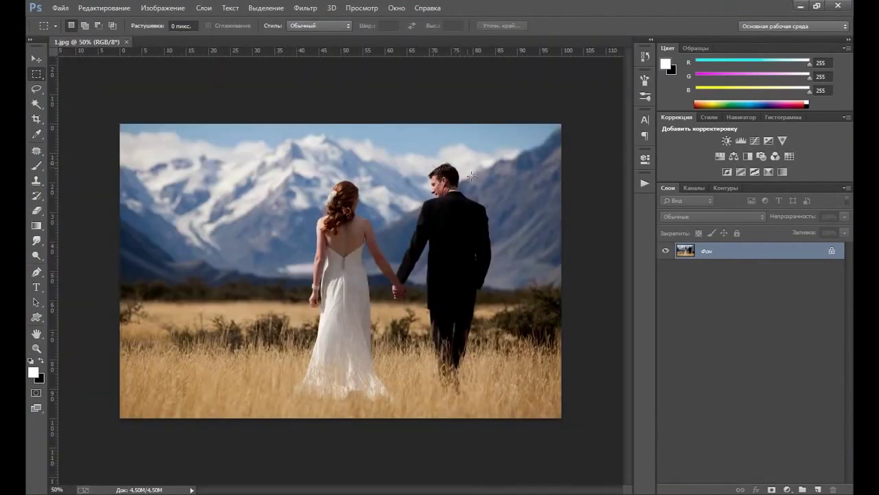
- In the Actions panel, create set 'new' and action '1', and start recording
click(644, 182)
click(579, 338)
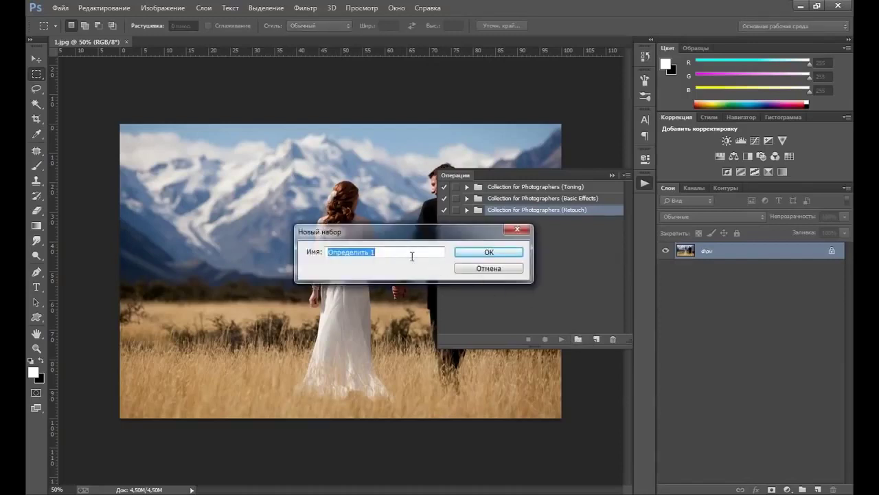
text(new)
key(Return)
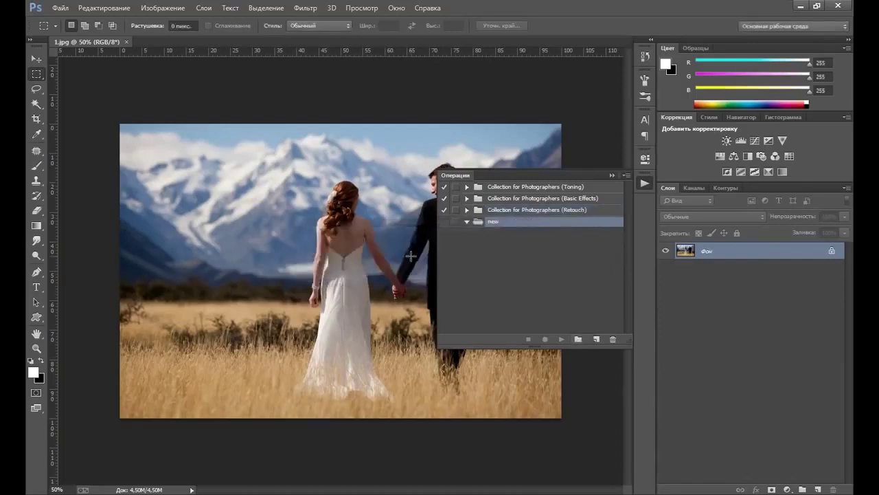
click(597, 338)
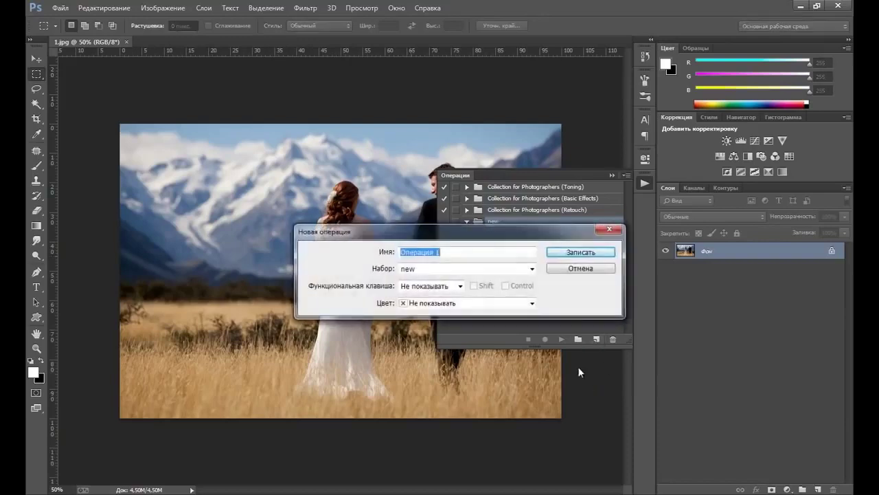
text(1)
click(587, 252)
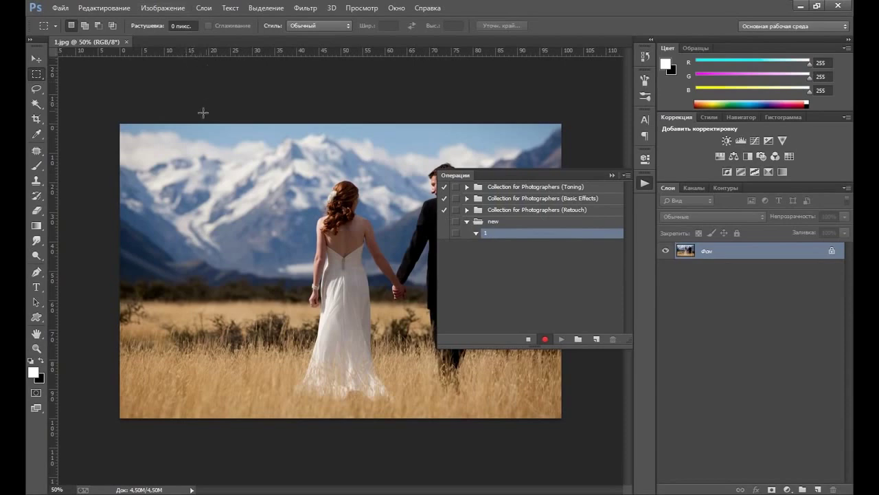
- Resize the image to 1000 pixels wide with Image Size
click(168, 12)
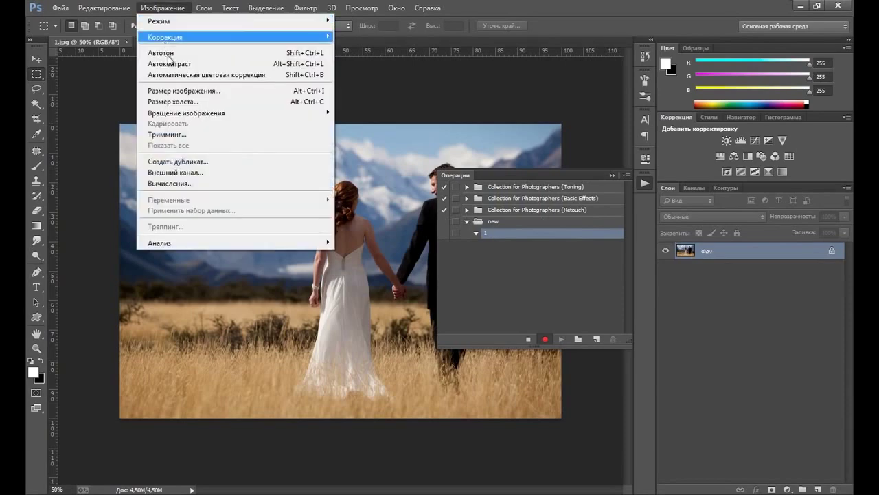
click(181, 91)
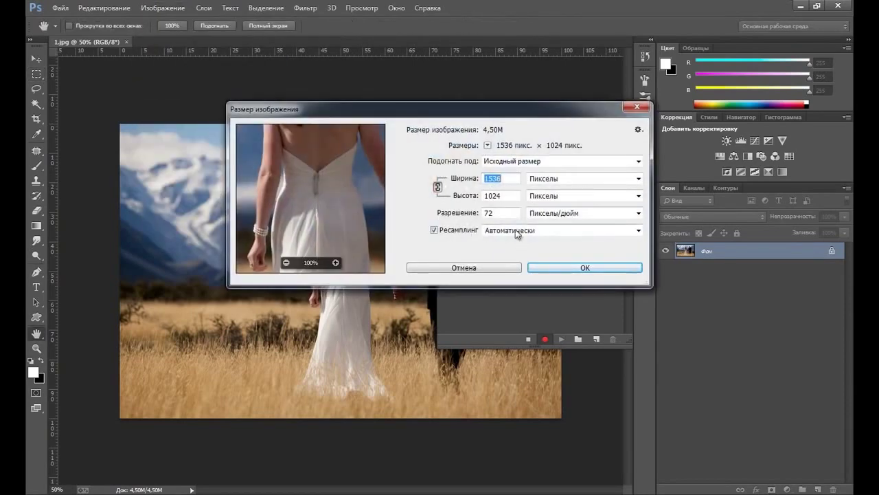
text(1000)
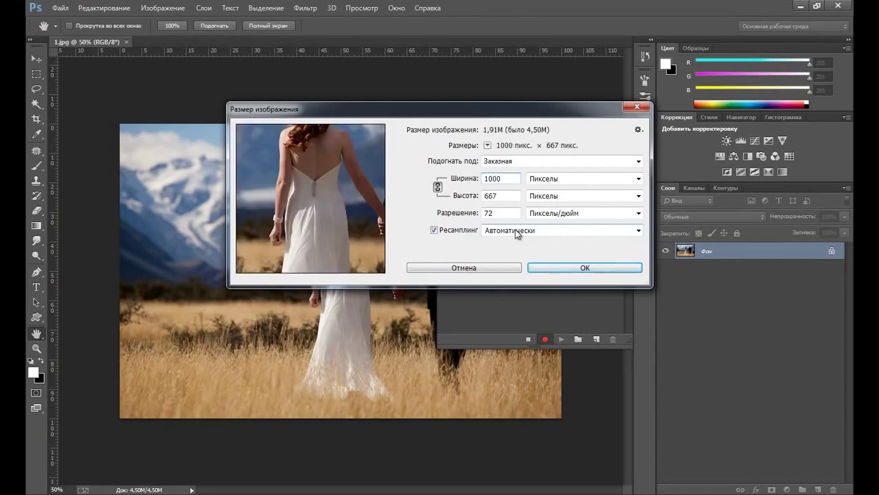
click(579, 267)
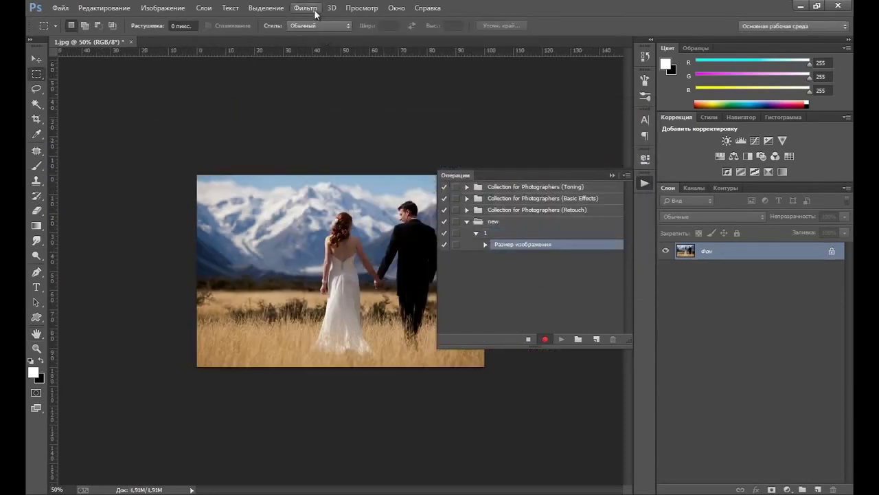
- Sharpen the photo with Unsharp Mask at its default settings
click(314, 8)
mouse_move(331, 222)
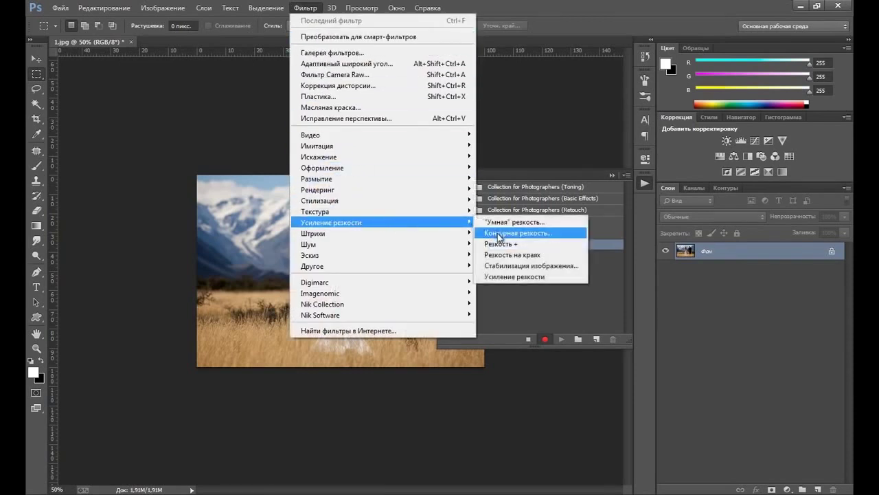
click(503, 233)
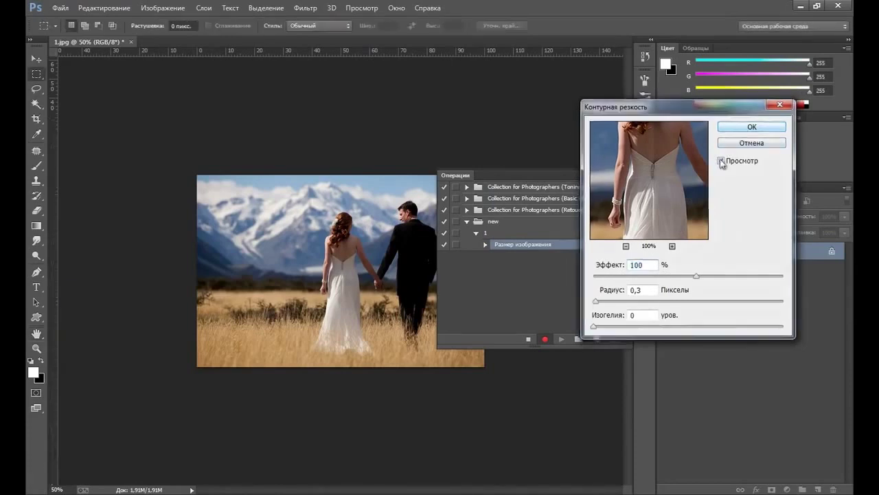
key(Return)
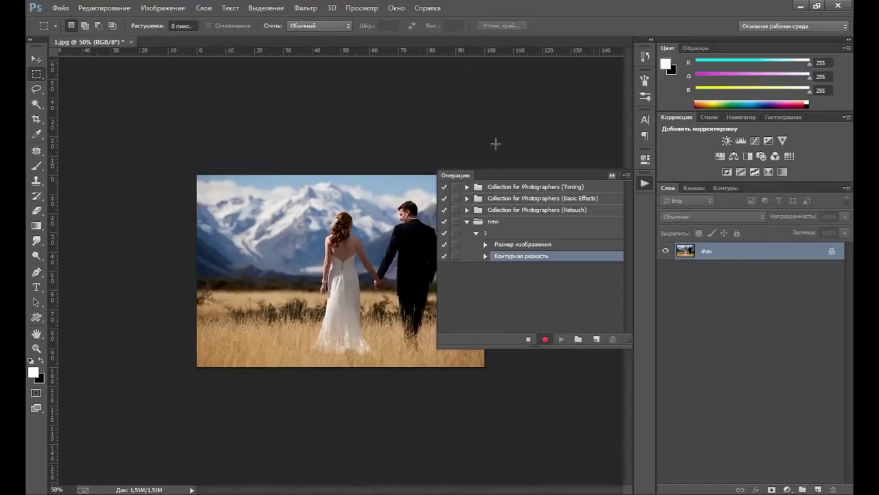
- Save As over 1.jpg with the default JPEG options, then stop recording and collapse the Actions panel
click(60, 8)
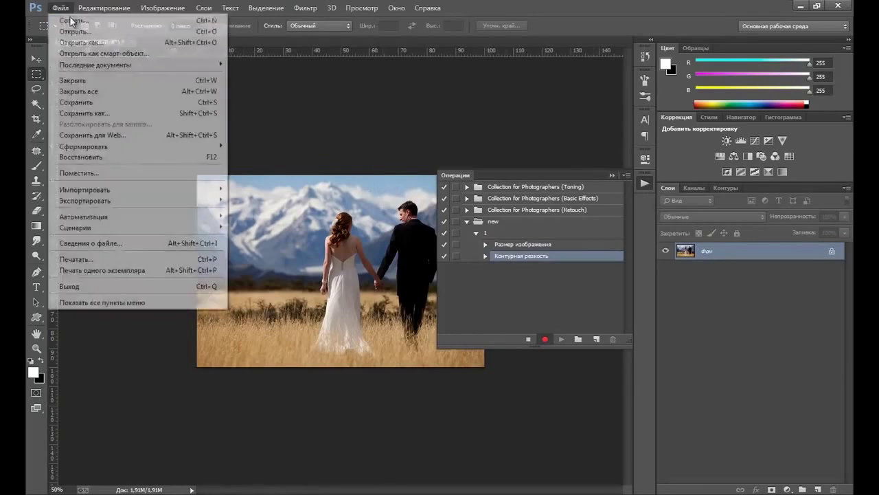
click(88, 113)
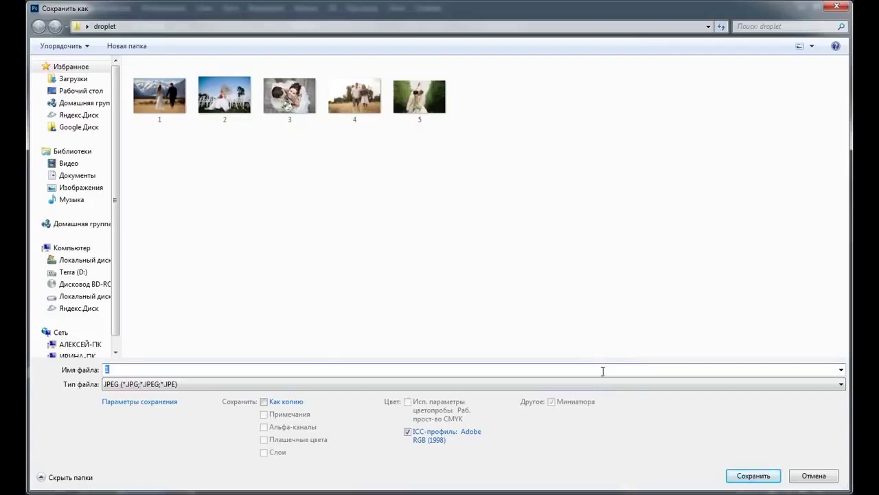
click(747, 475)
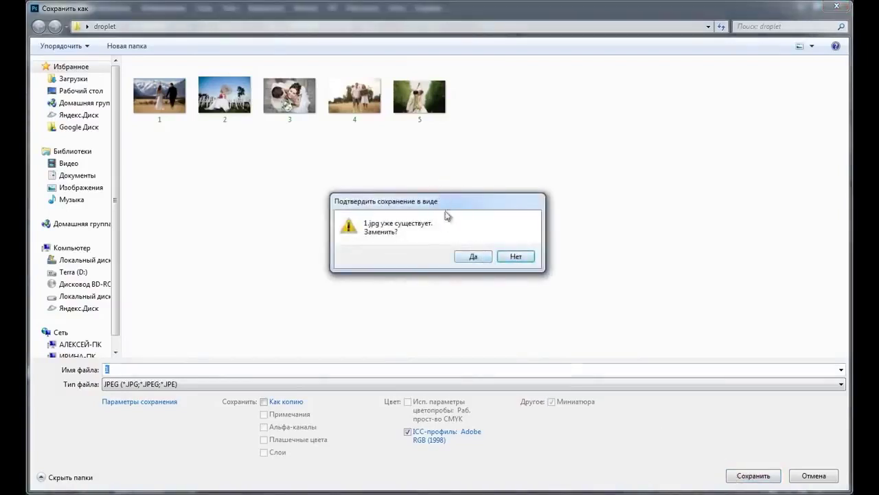
click(475, 258)
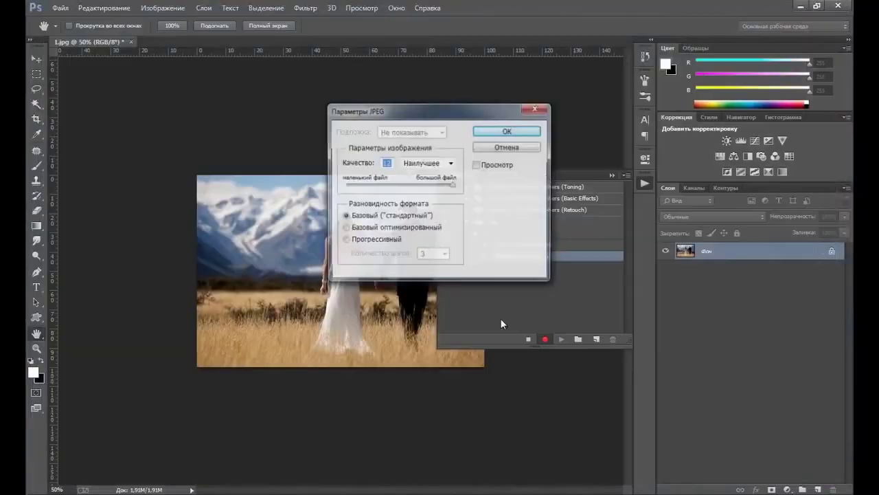
click(508, 130)
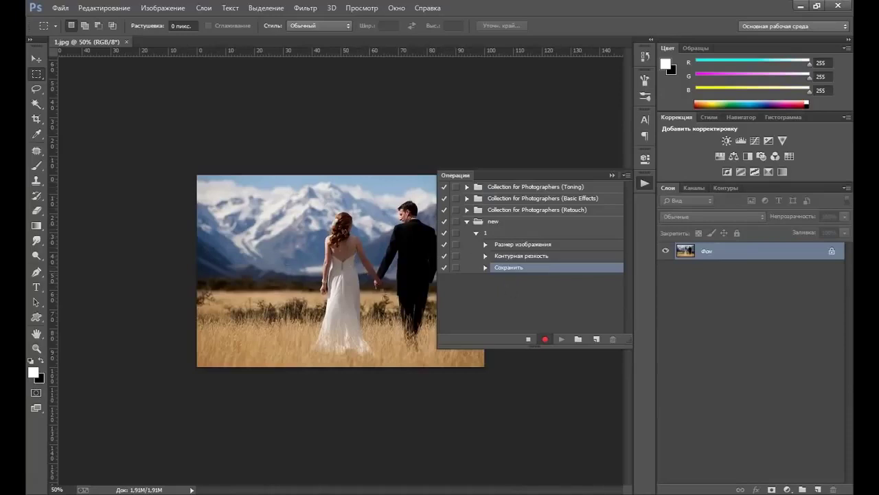
click(529, 340)
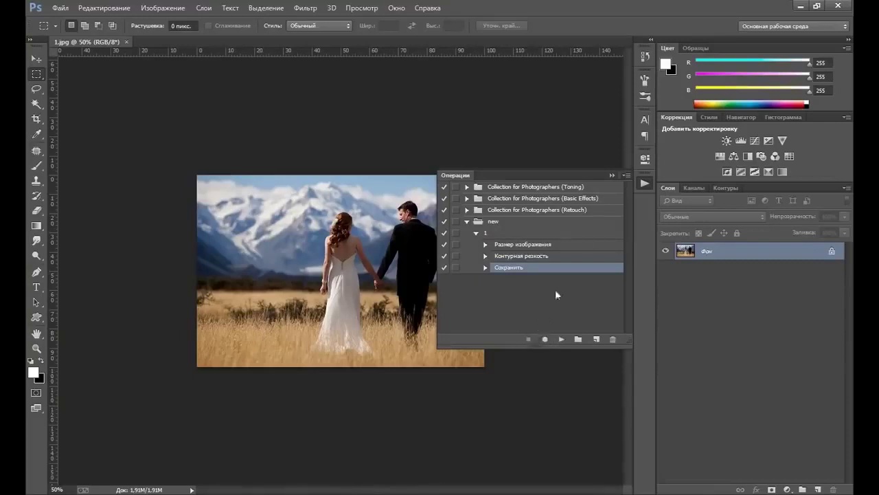
click(612, 175)
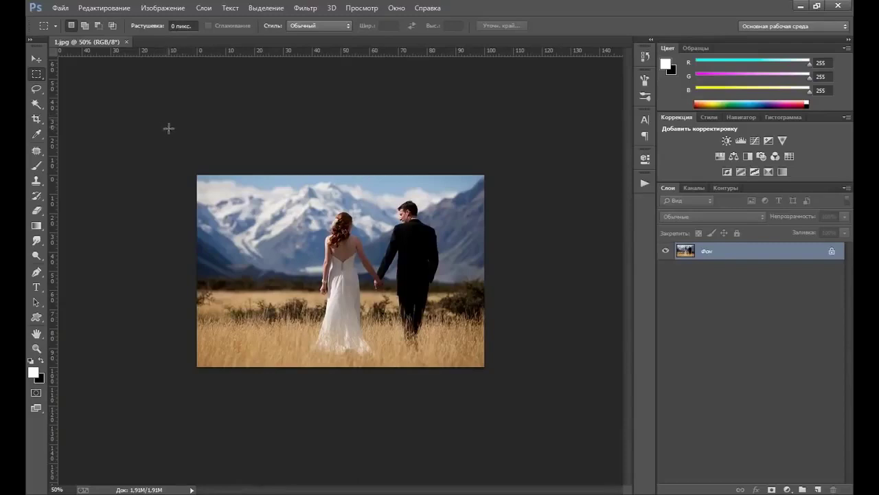
- In Create Droplet, set the destination to 'example' in the droplet folder
click(61, 8)
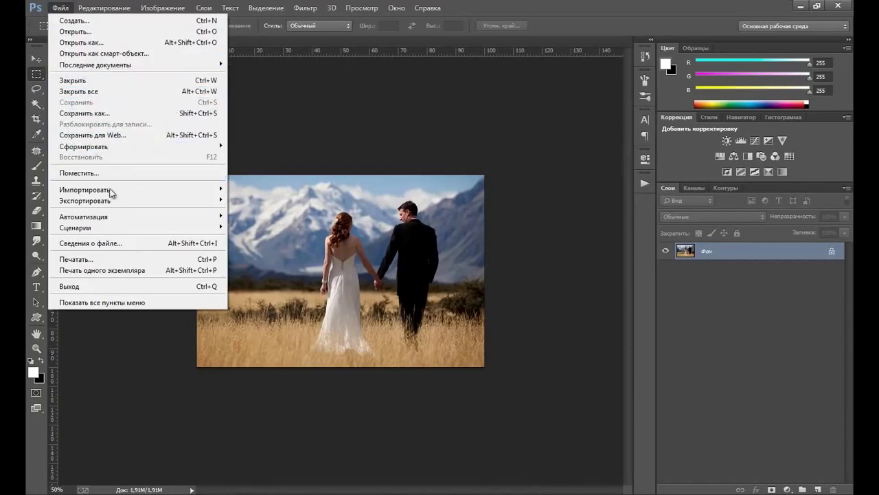
mouse_move(83, 216)
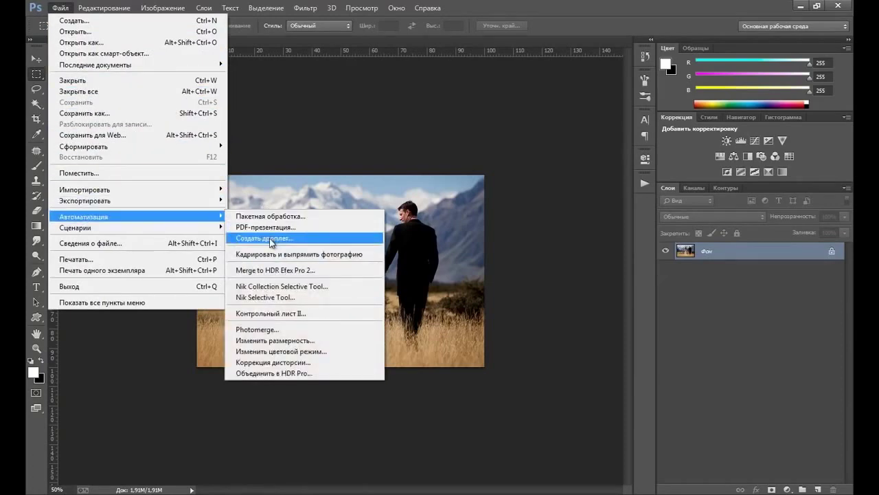
click(271, 240)
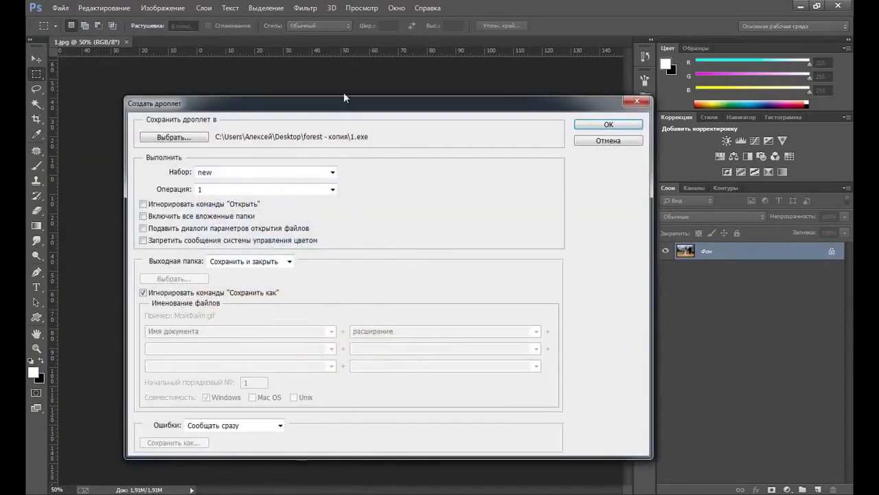
drag(337, 106, 357, 92)
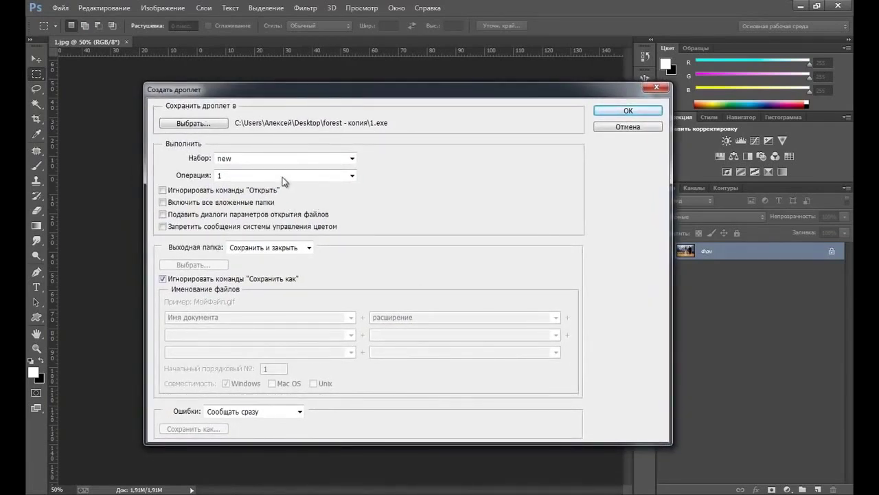
click(206, 124)
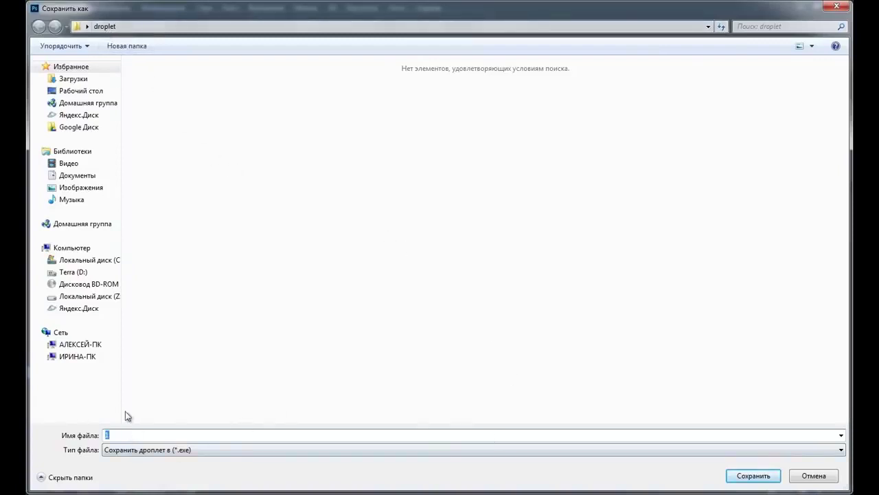
text(example)
click(743, 480)
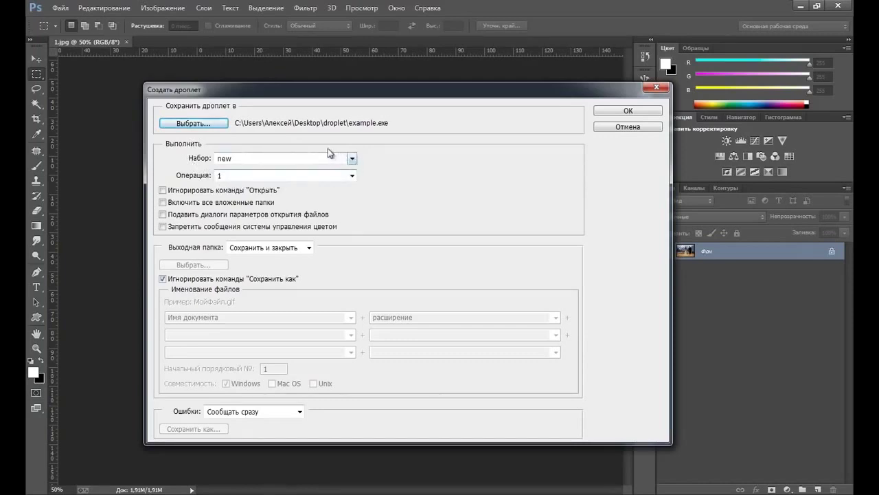
click(353, 160)
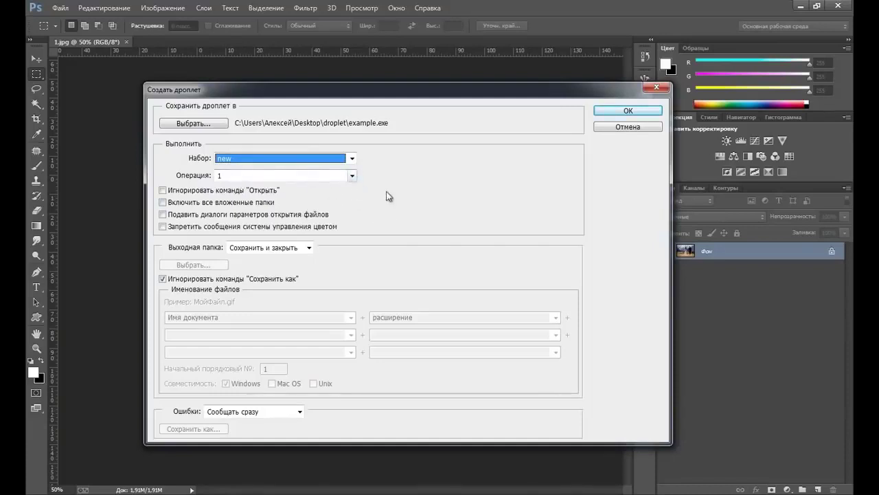
click(387, 195)
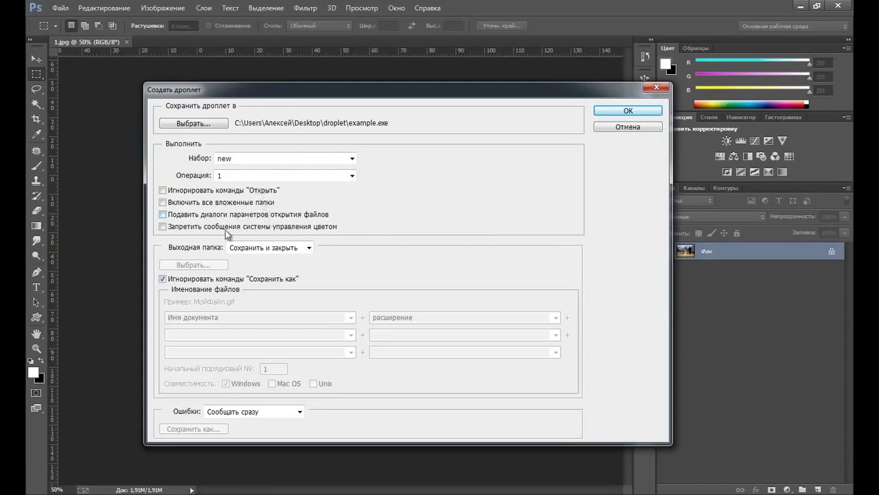
click(309, 248)
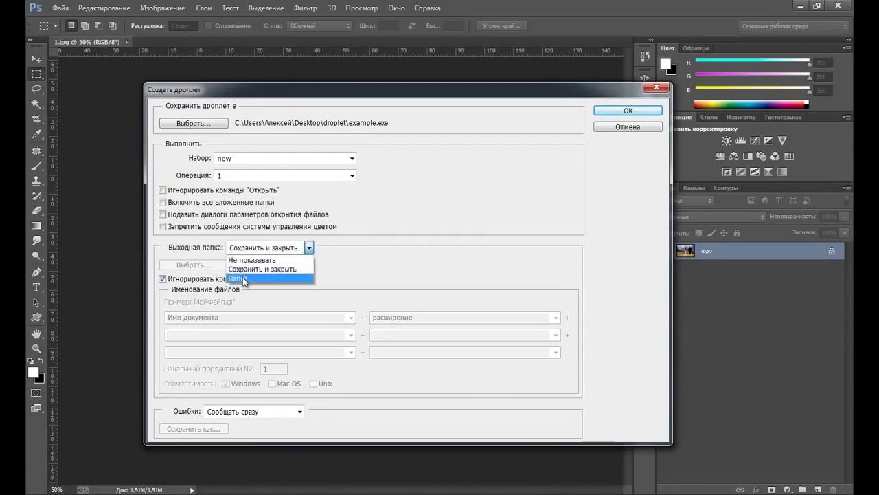
click(239, 278)
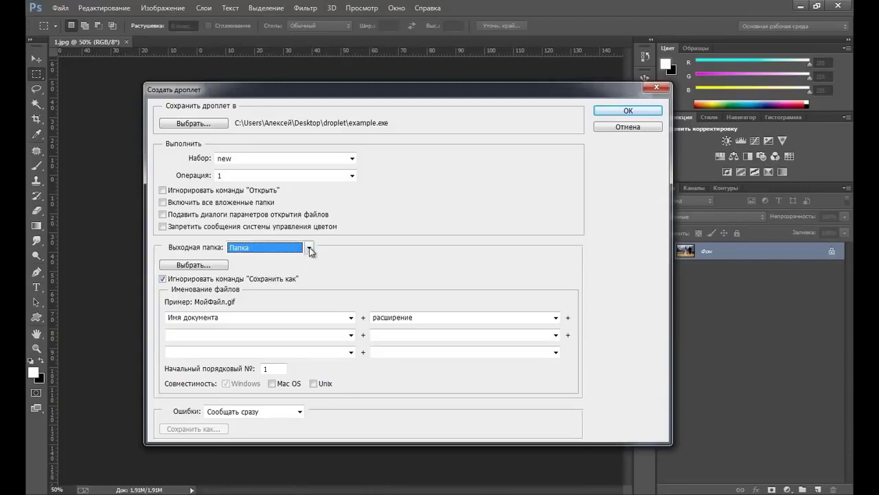
click(308, 248)
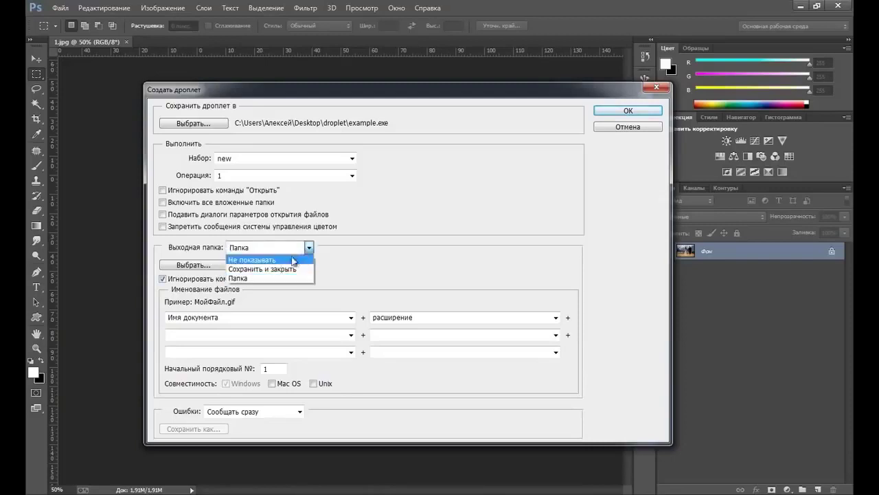
click(273, 269)
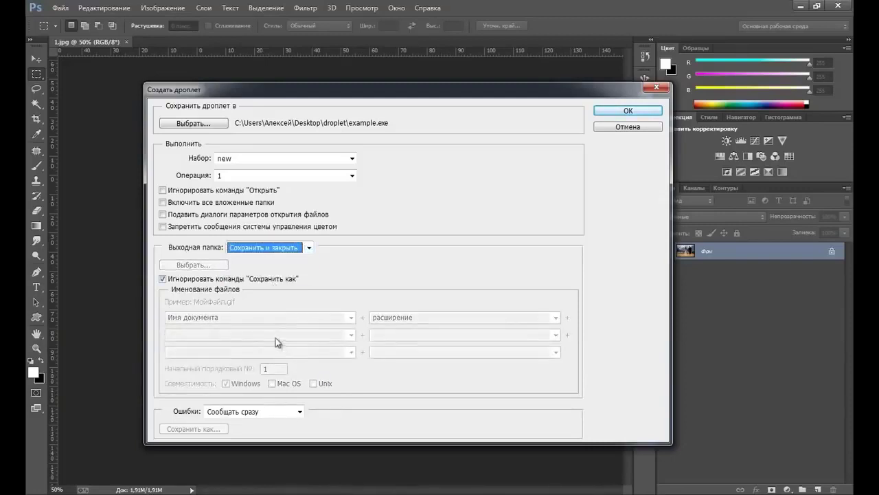
click(163, 279)
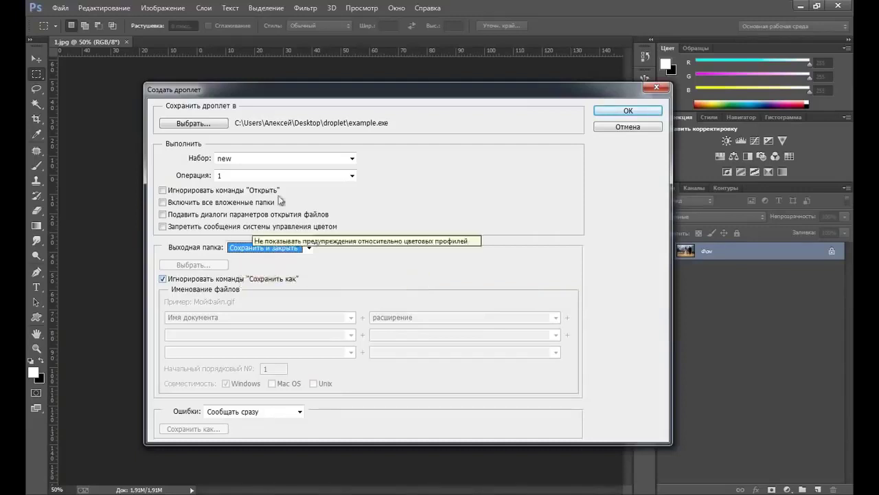
- Close Create Droplet and bring the droplet folder's Explorer window into view, checking the example droplet
click(611, 127)
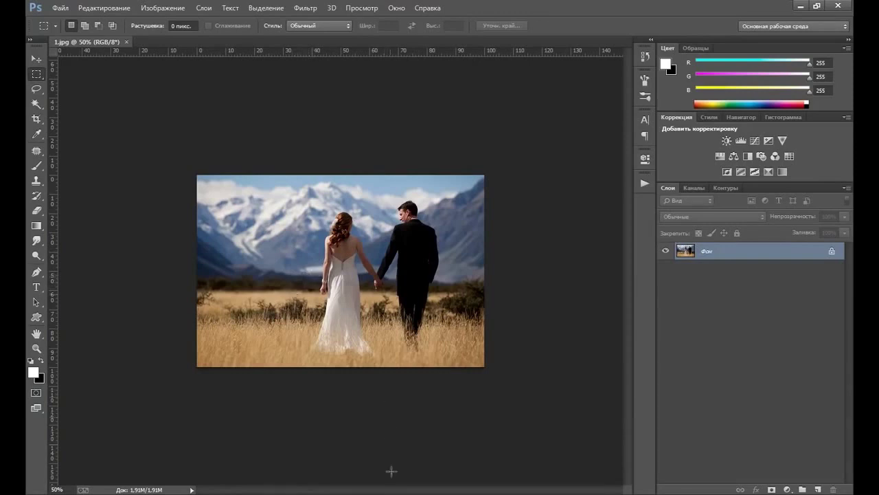
key(alt+Tab)
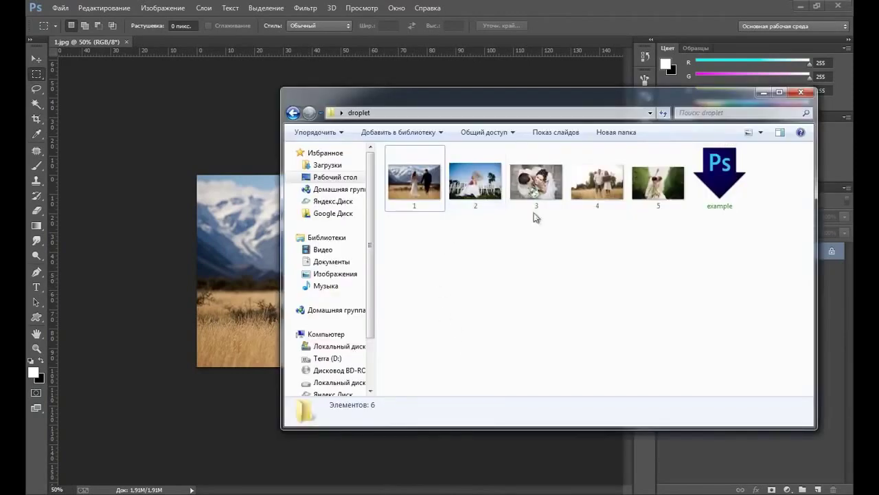
drag(629, 103, 582, 88)
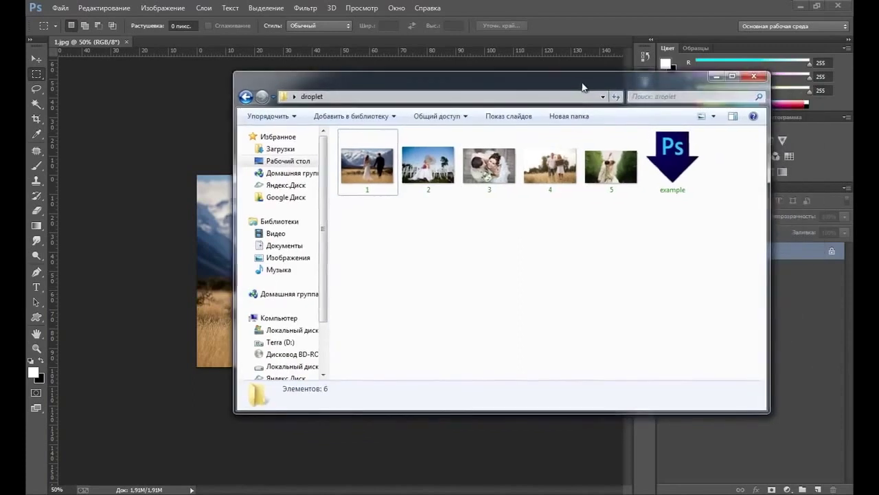
click(673, 172)
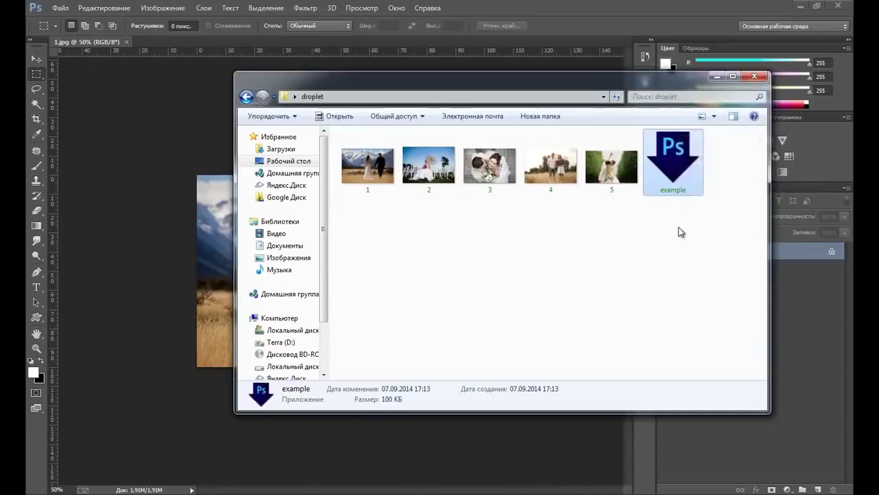
click(654, 223)
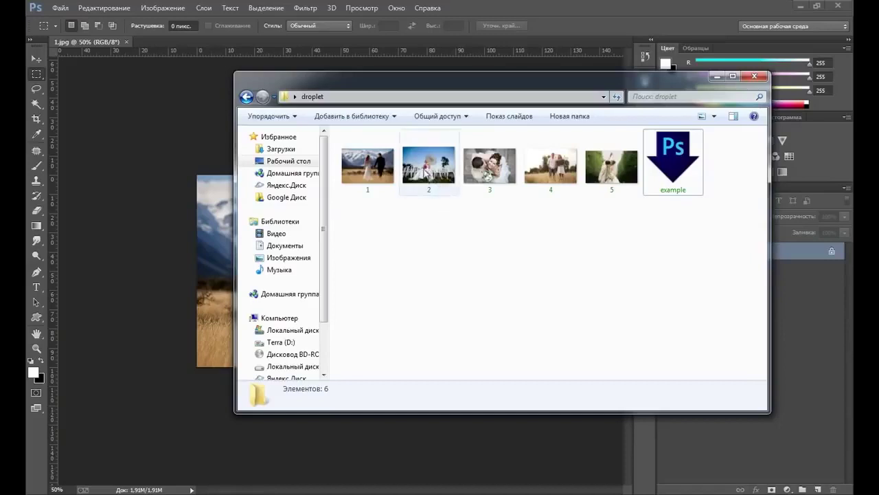
- Drop photos 2–5 onto the example droplet to process them
click(456, 187)
shift+click(611, 178)
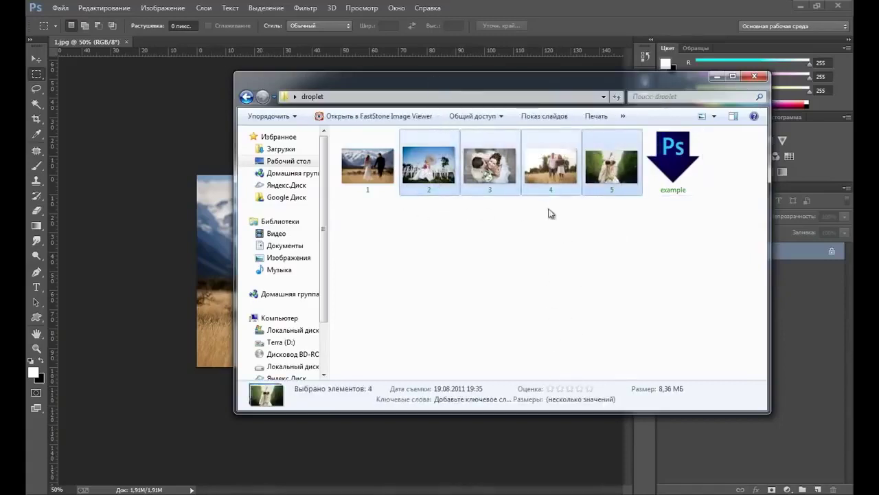
mouse_move(431, 175)
mouse_down()
mouse_move(617, 199)
mouse_move(672, 174)
mouse_up()
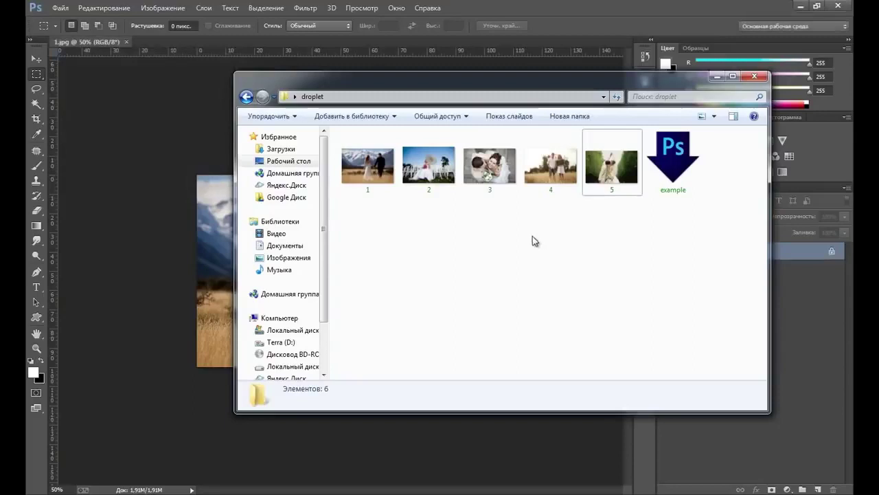
- Check the new 1000-pixel sizes of photos 3, 4 and 5
click(605, 182)
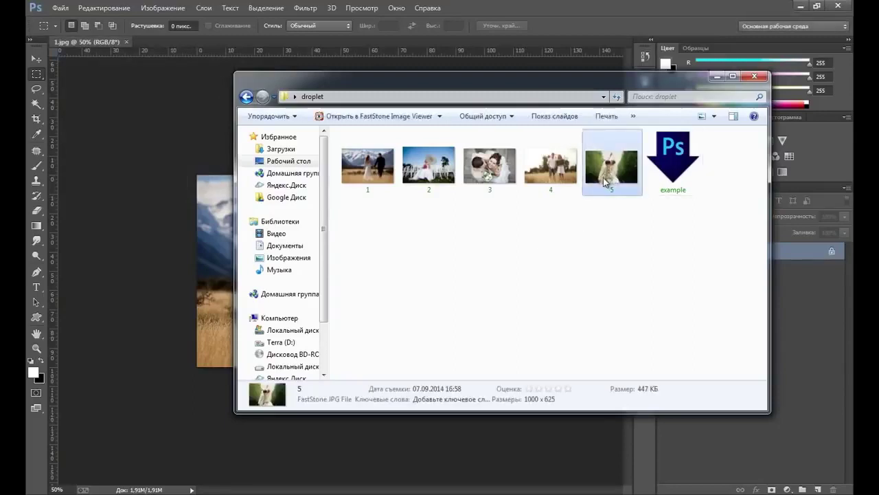
click(558, 178)
click(496, 173)
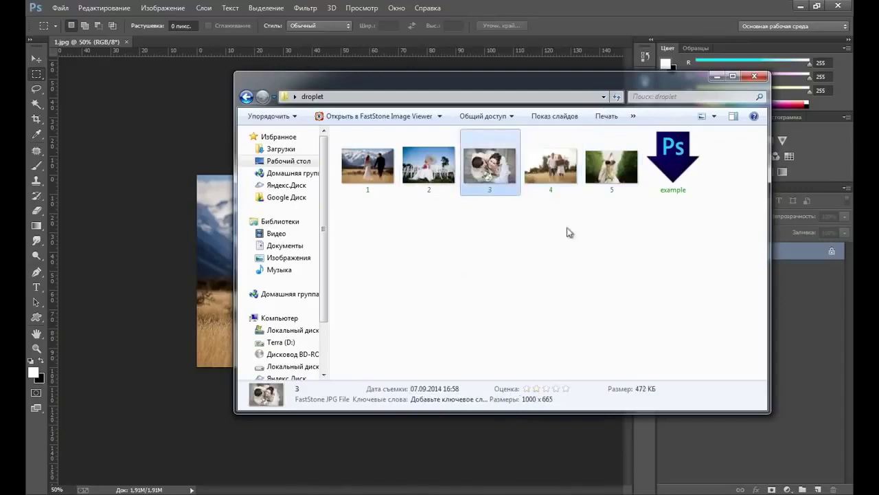
click(556, 176)
click(604, 177)
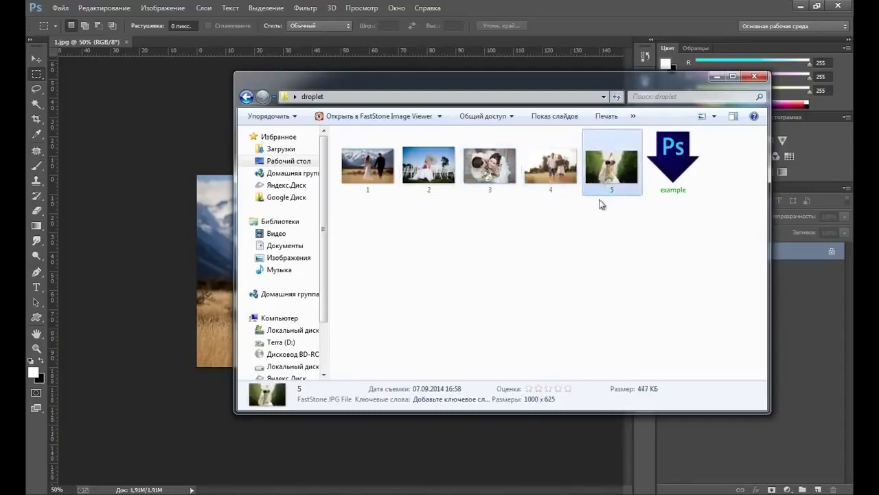
click(556, 173)
double_click(557, 175)
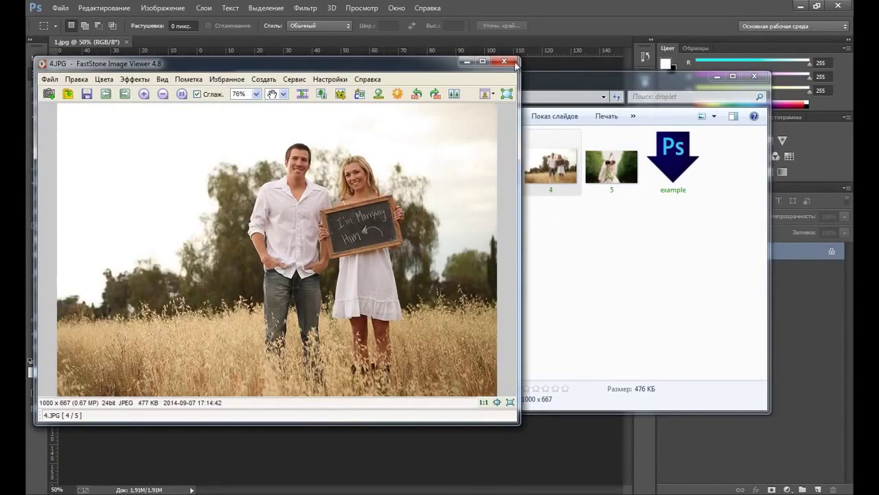
click(503, 61)
drag(454, 85, 421, 90)
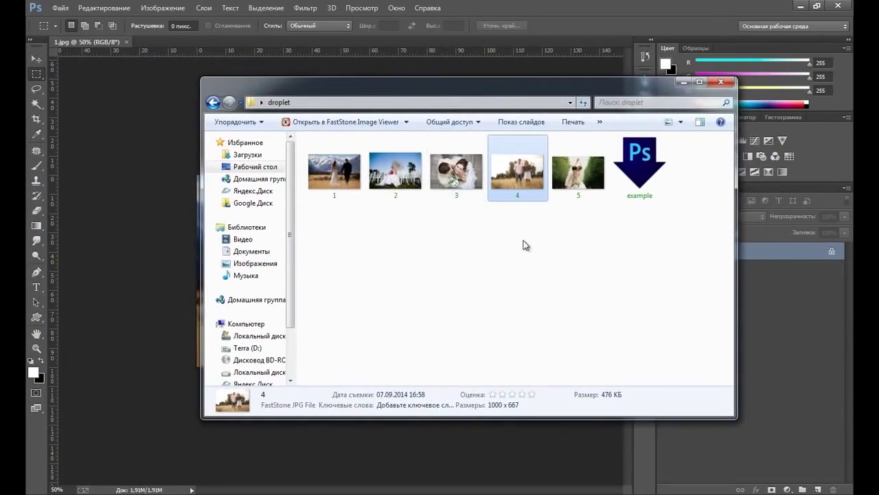
click(560, 230)
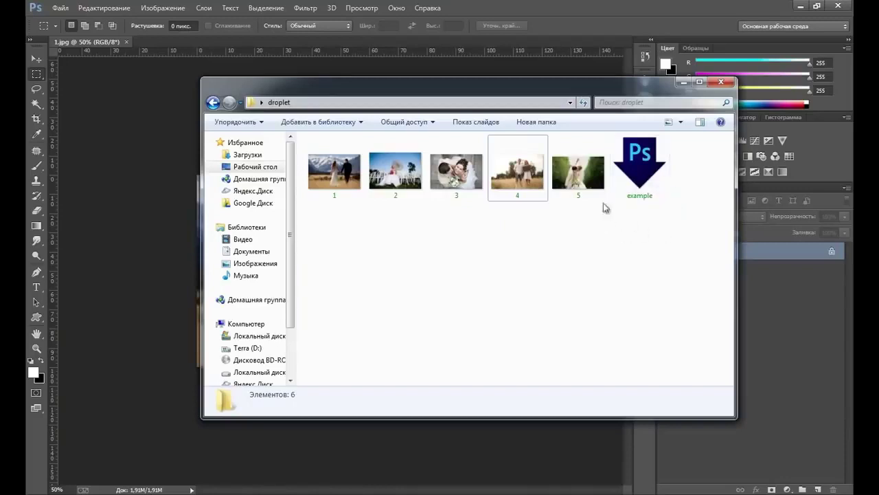
click(654, 183)
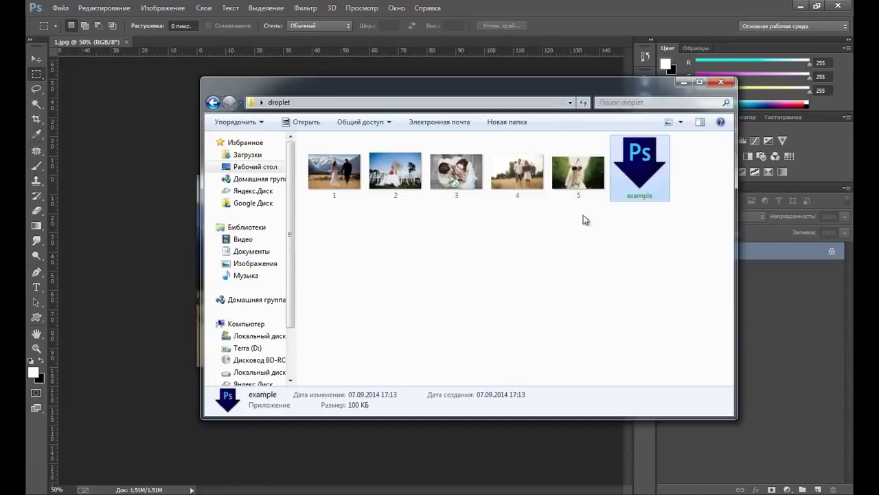
click(565, 236)
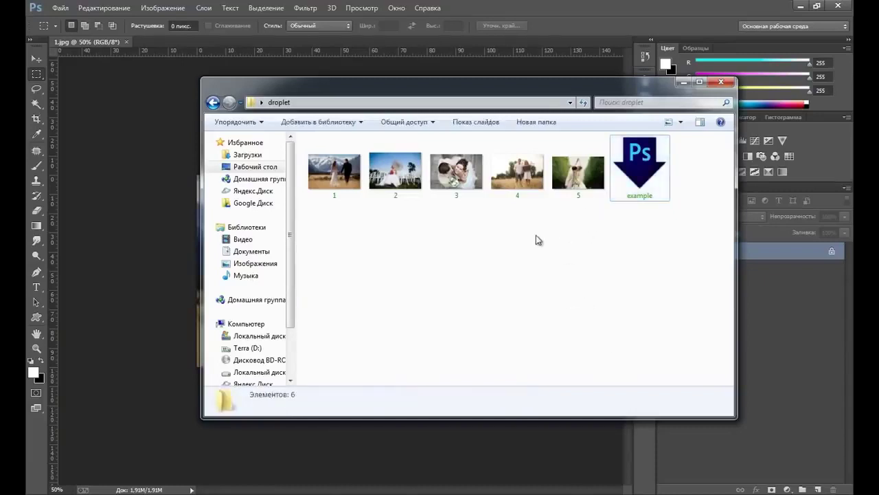